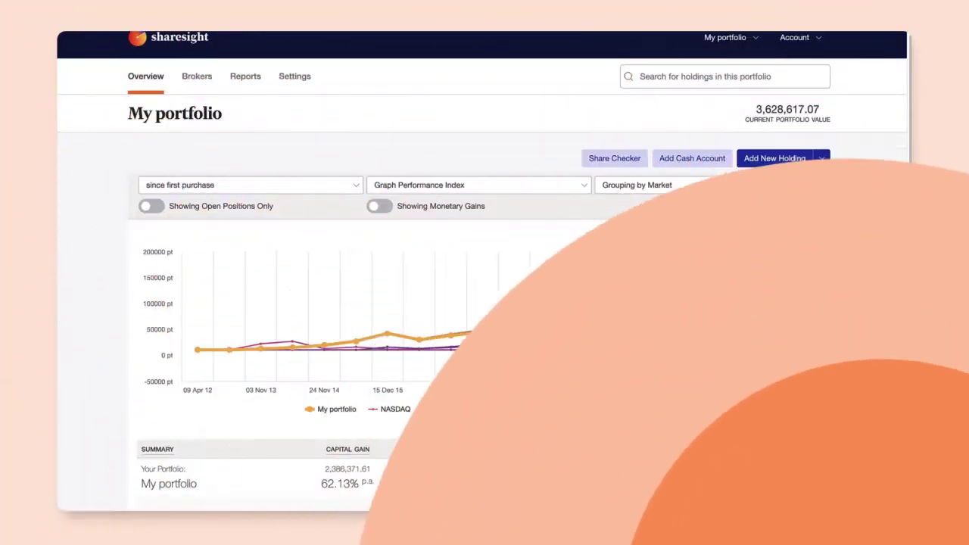
Step: Open the Csl Limited (CSL.ASX) holding from the portfolio's ASX holdings list
scroll(854, 174, down, 5)
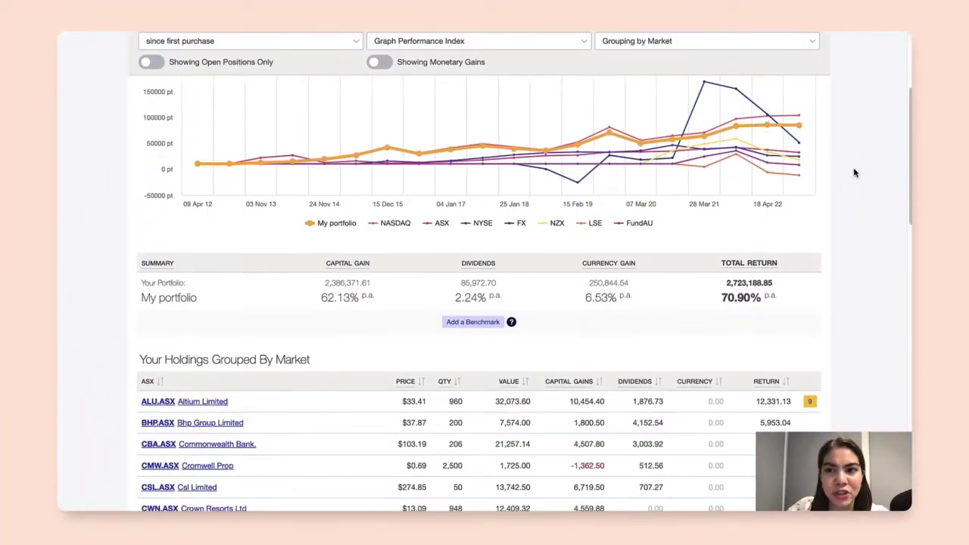
scroll(854, 174, down, 3)
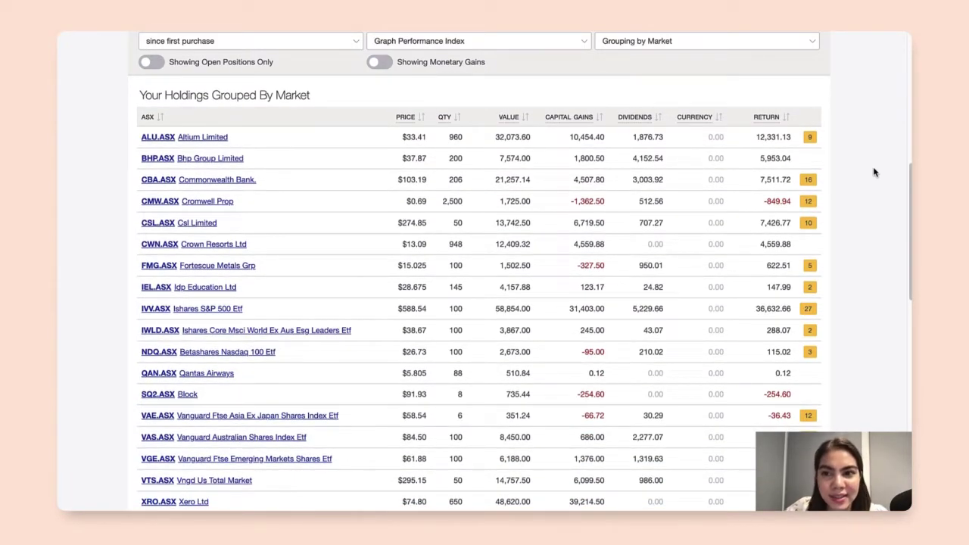
mouse_move(810, 140)
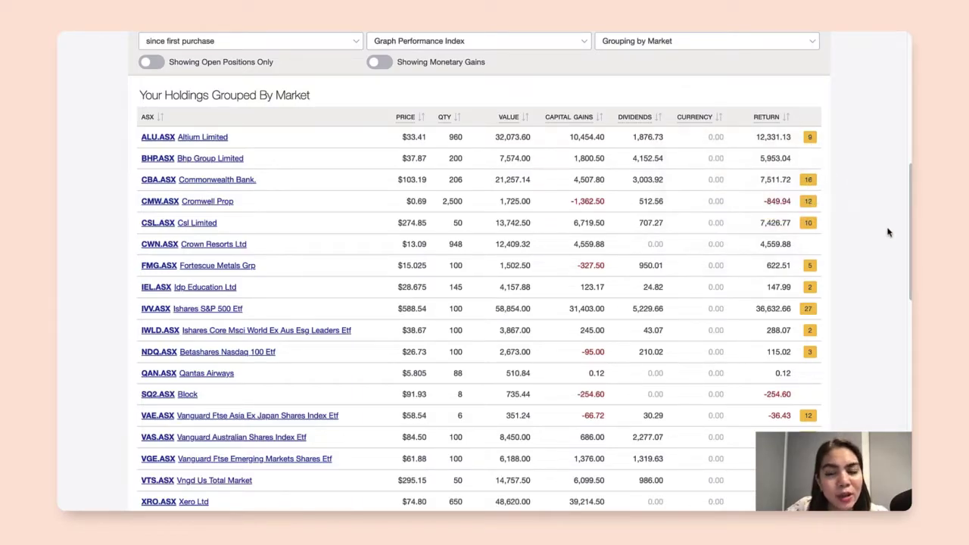
scroll(889, 232, down, 1)
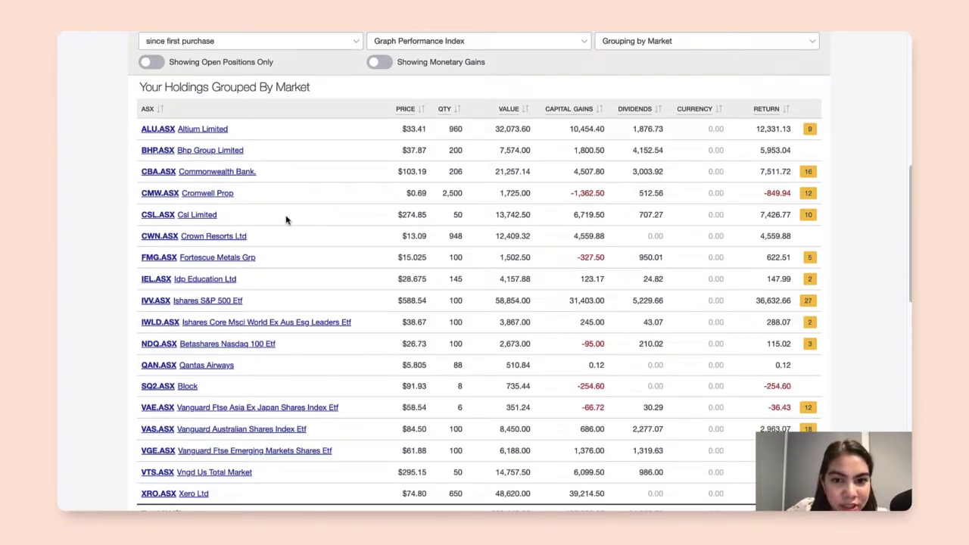
click(179, 219)
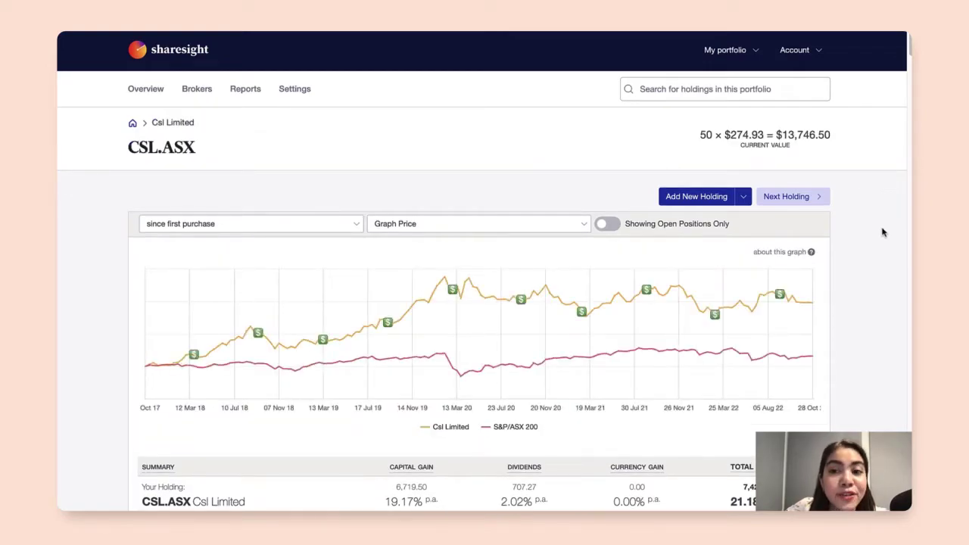
Step: Expand the Csl Limited holding's recent income into the full dividend history and review the automatically created payments
scroll(883, 232, down, 3)
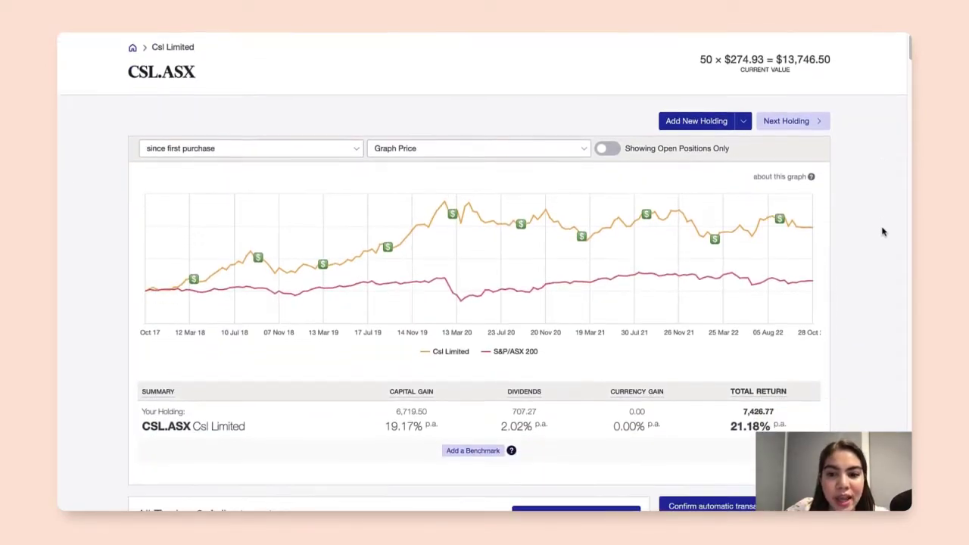
scroll(883, 232, down, 8)
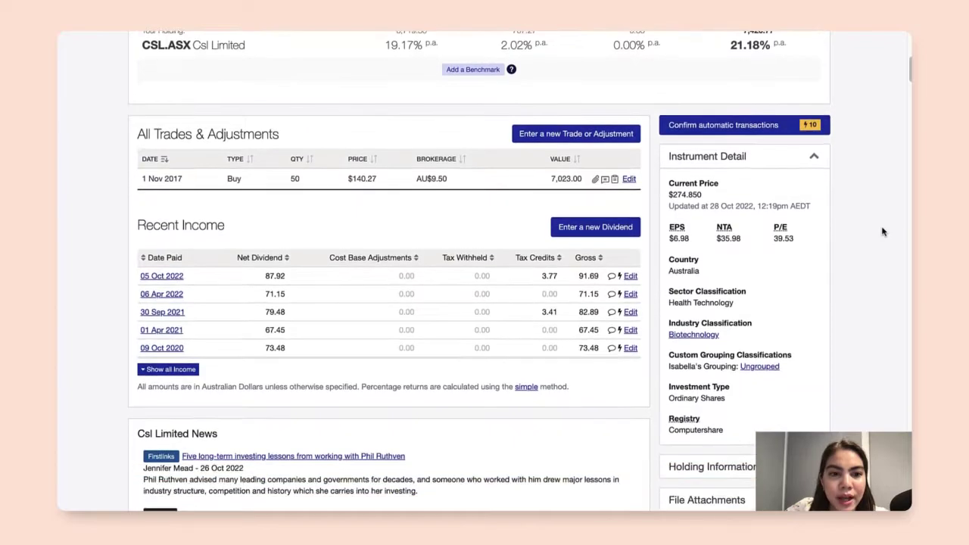
click(168, 352)
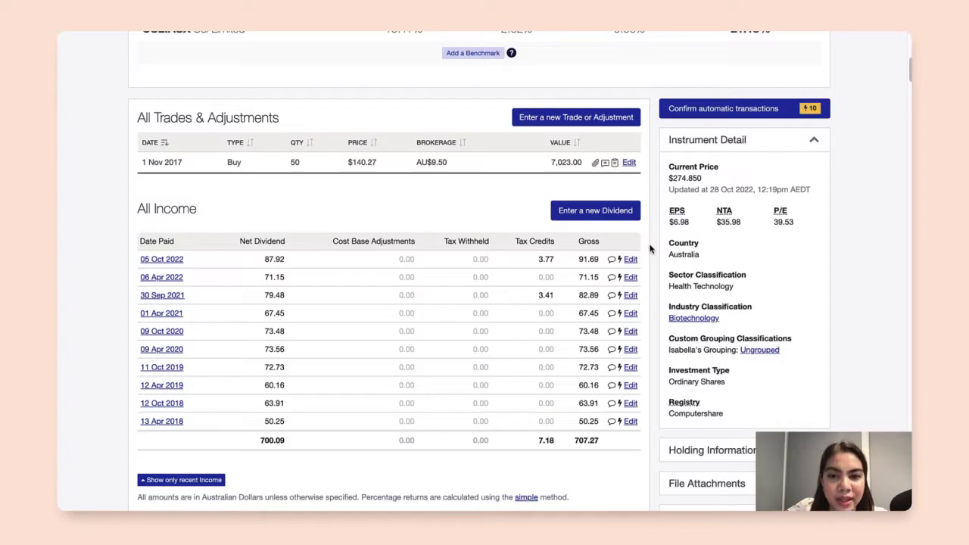
scroll(650, 248, down, 1)
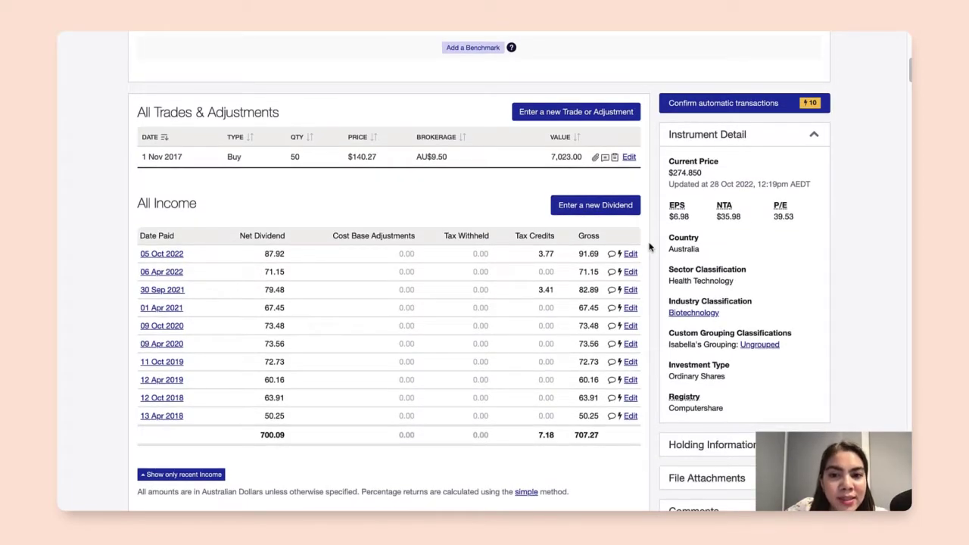
scroll(649, 247, down, 1)
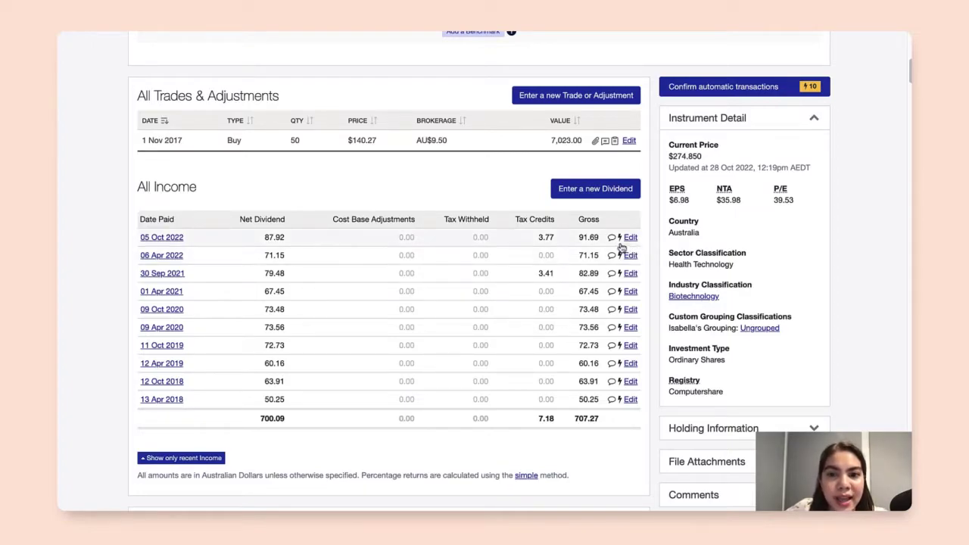
Step: Open the 05 Oct 2022 dividend payment for editing, review its amounts, comments and corporate action details, and save and confirm the payout
mouse_move(620, 246)
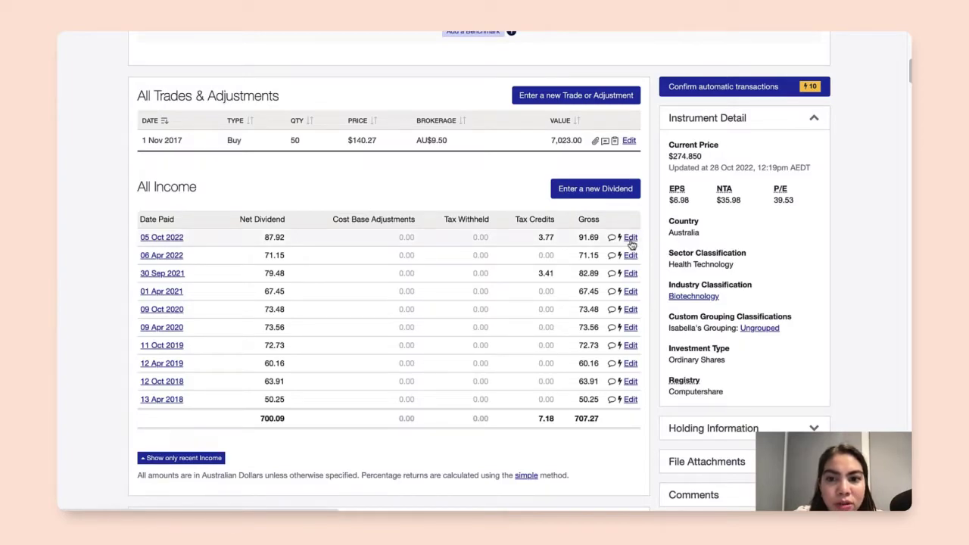
click(630, 237)
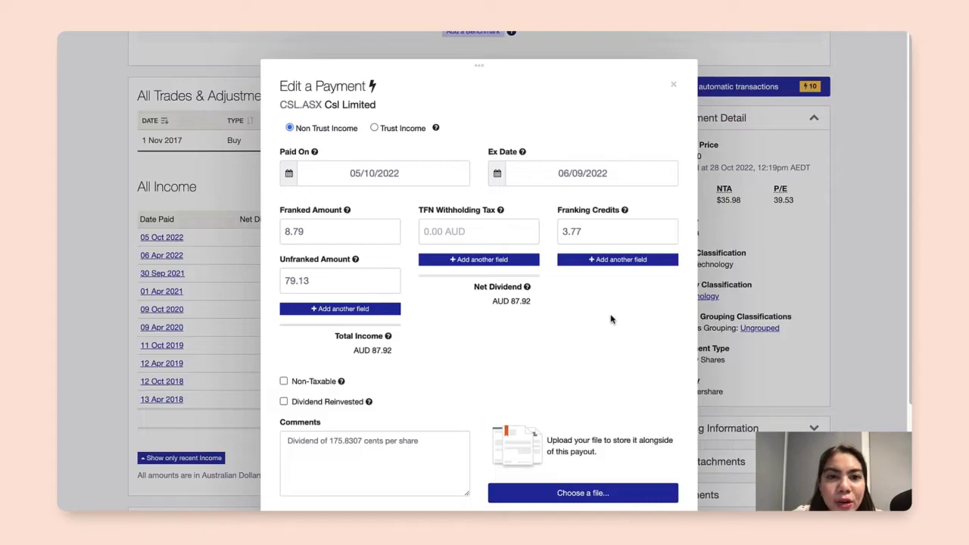
scroll(611, 319, down, 1)
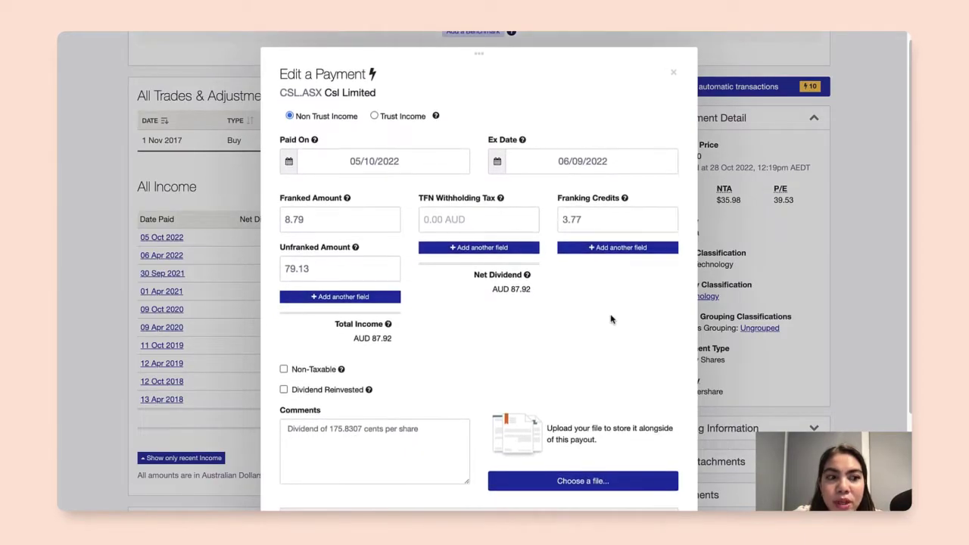
scroll(611, 319, down, 1)
scroll(610, 319, down, 1)
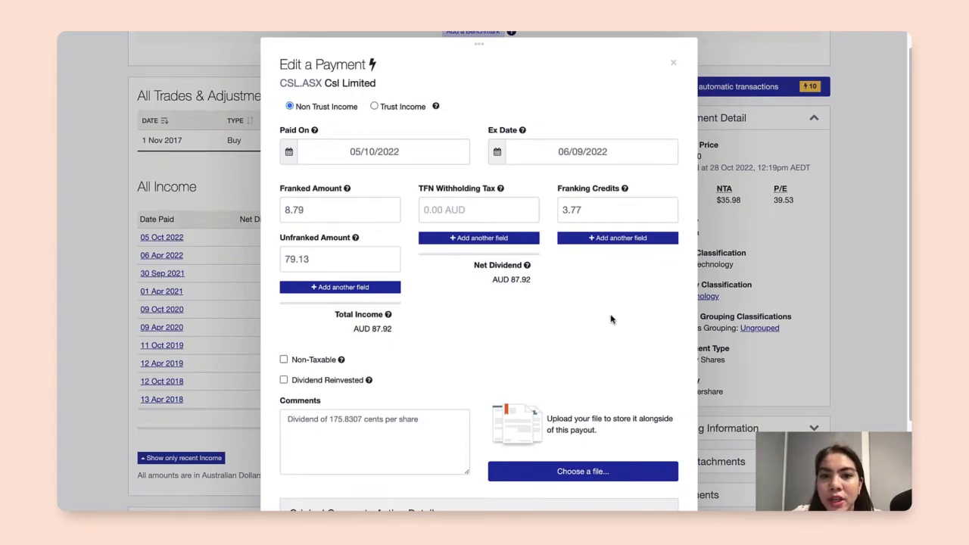
scroll(611, 319, down, 1)
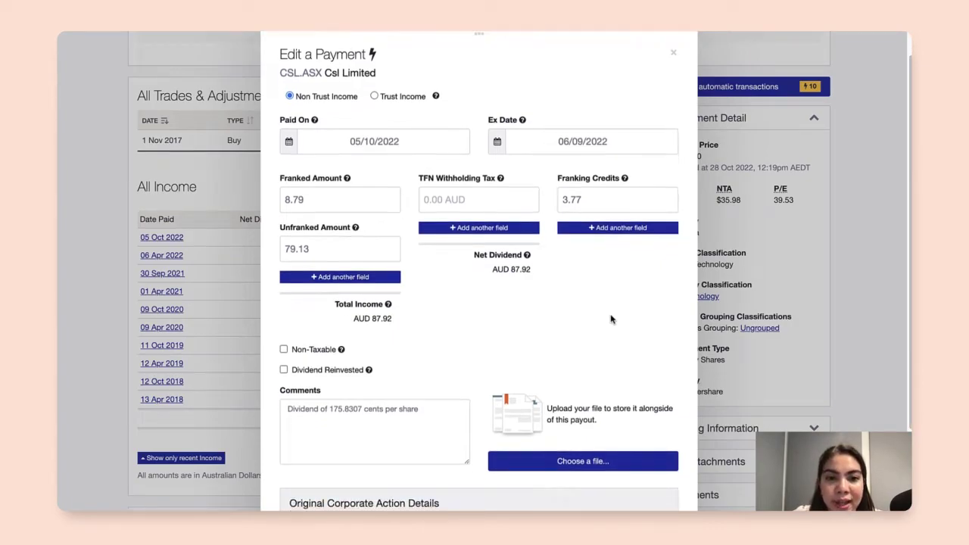
scroll(611, 318, down, 1)
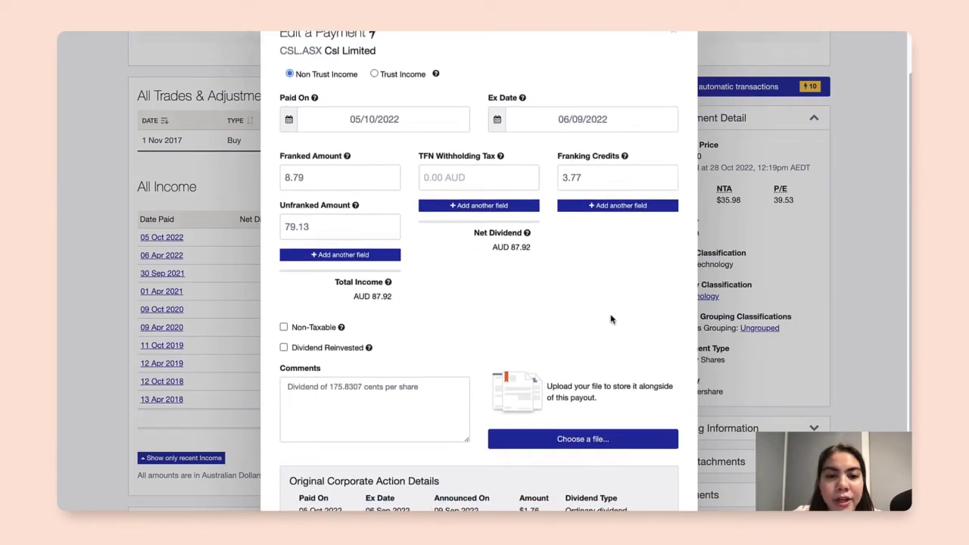
click(379, 409)
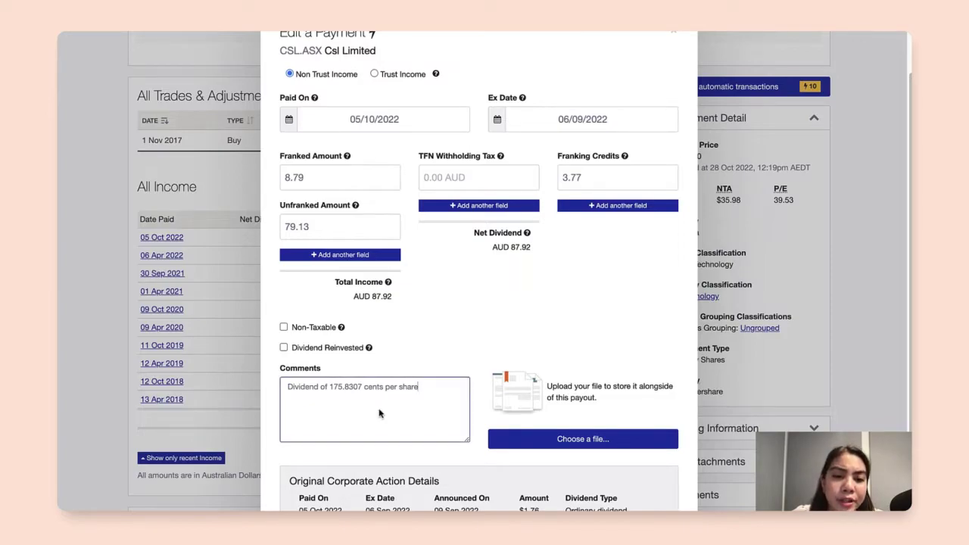
scroll(509, 300, down, 2)
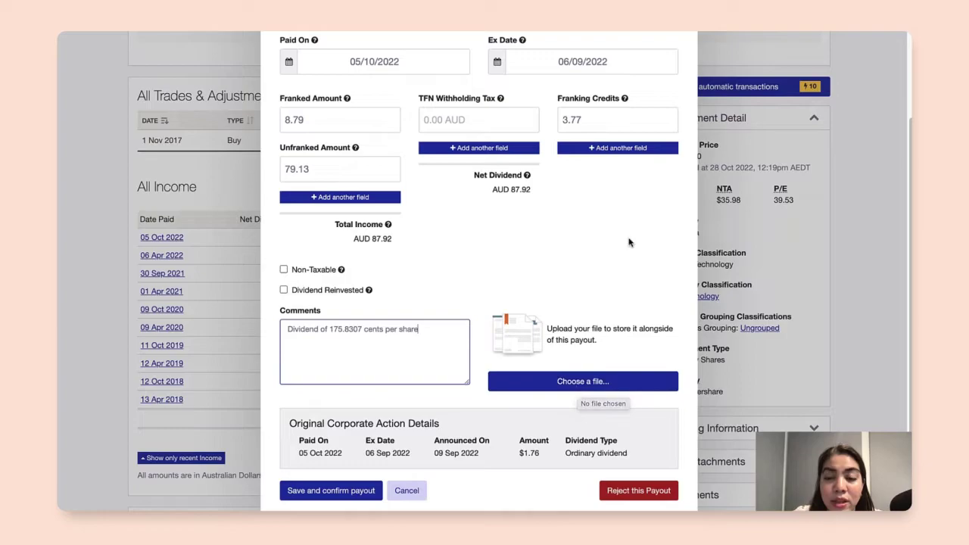
scroll(628, 239, down, 1)
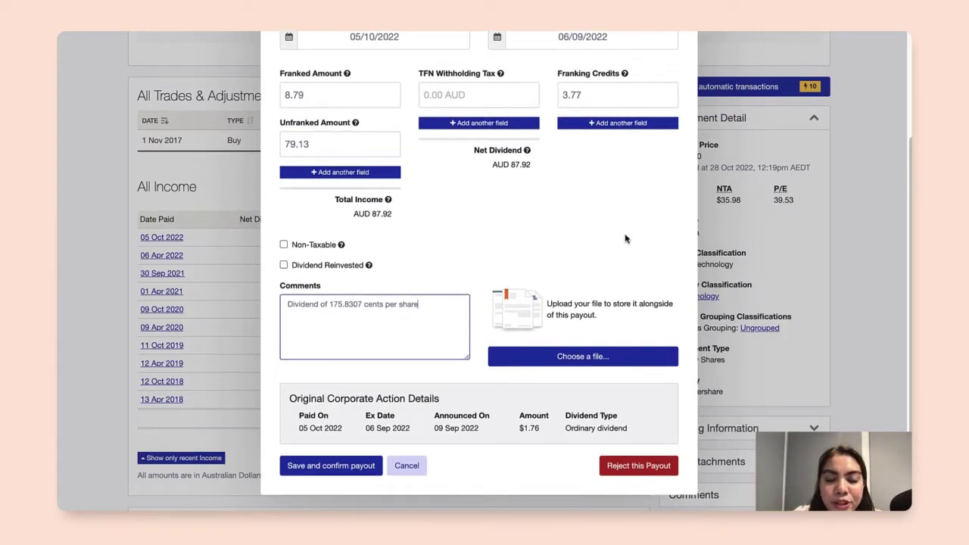
click(327, 471)
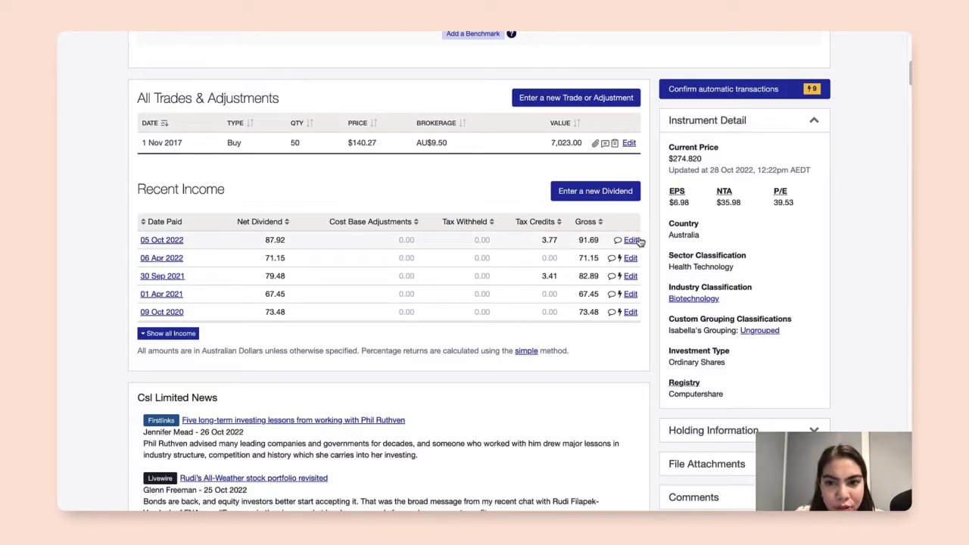
Step: Reopen the confirmed 05 Oct 2022 payment, review its details and the options for resetting or deleting it, and close it without saving
click(632, 242)
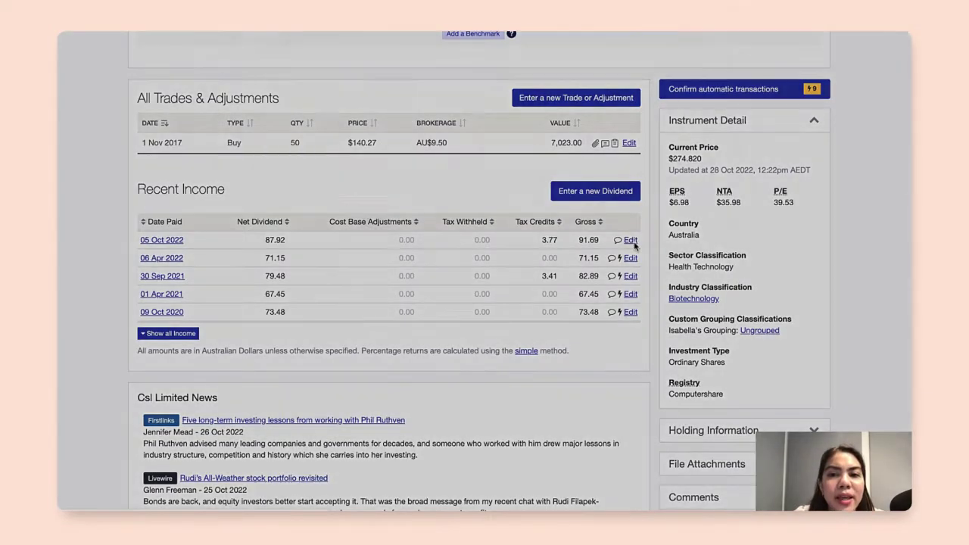
scroll(640, 320, down, 2)
scroll(639, 320, down, 2)
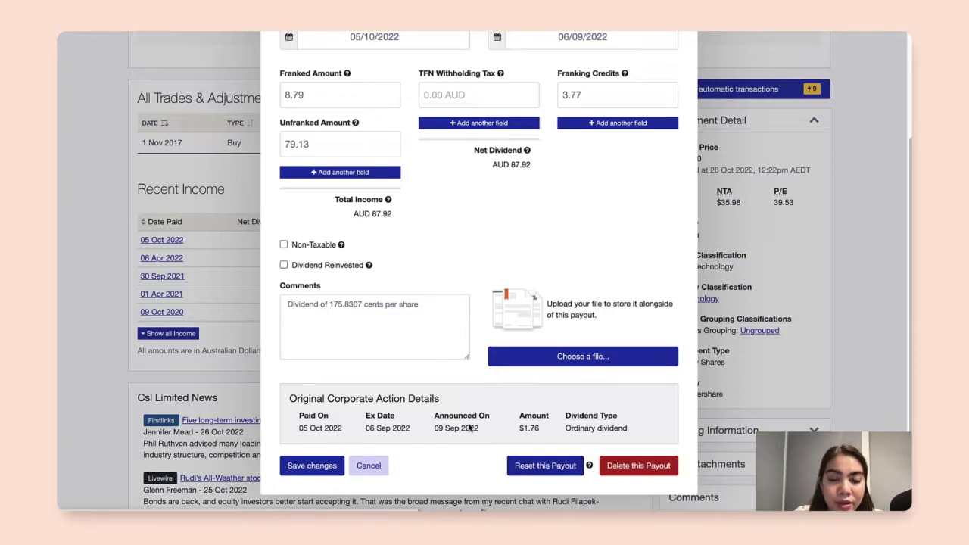
scroll(457, 366, up, 4)
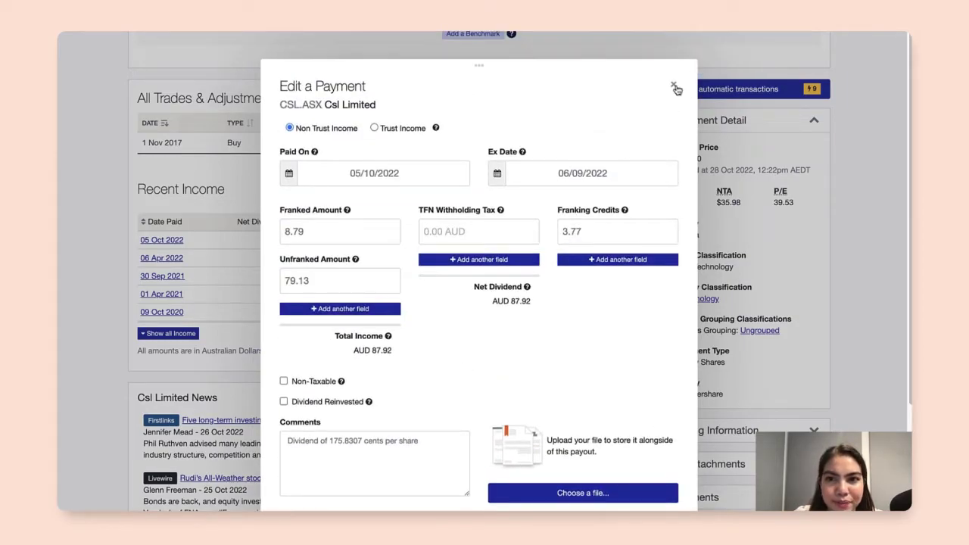
click(672, 84)
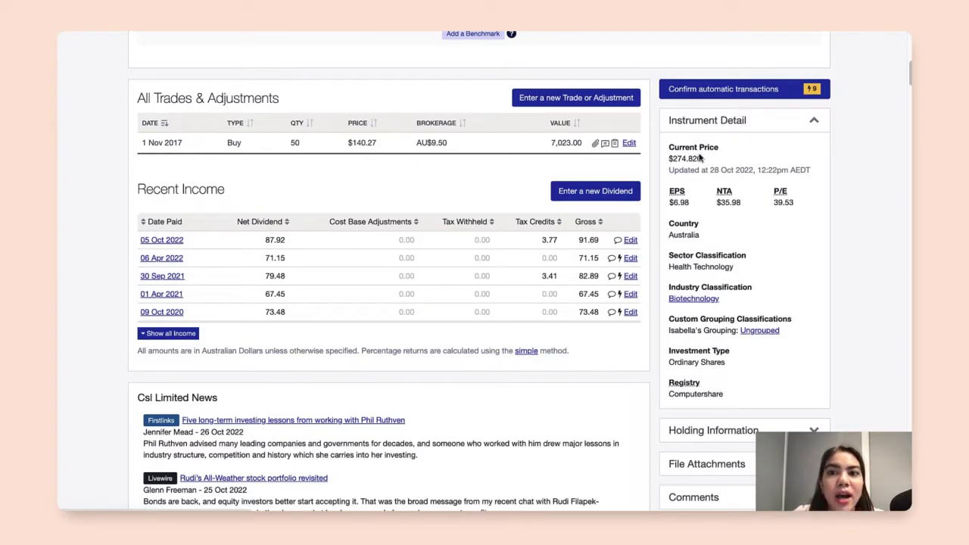
Step: Confirm all the remaining automatic transactions of the Csl Limited holding in bulk, keeping every income entry selected
scroll(674, 177, up, 1)
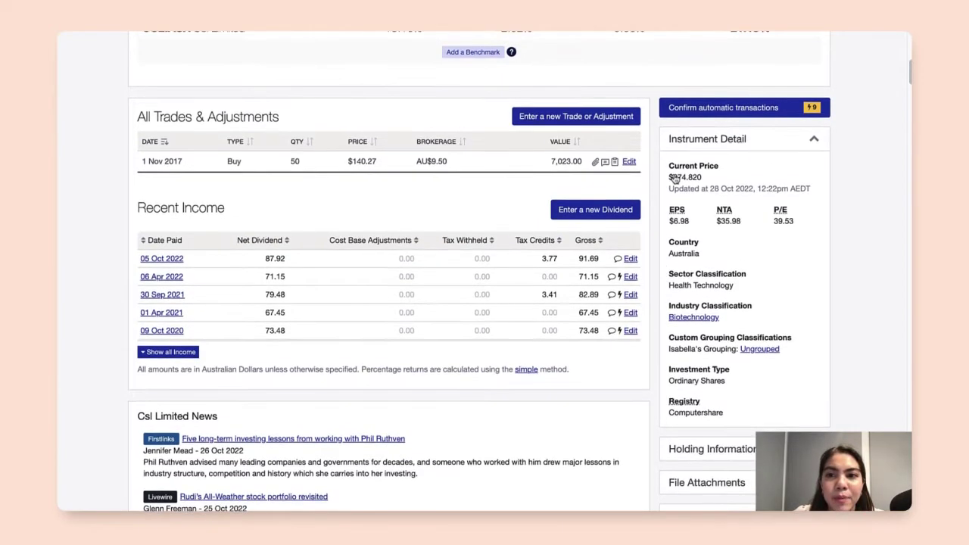
click(782, 113)
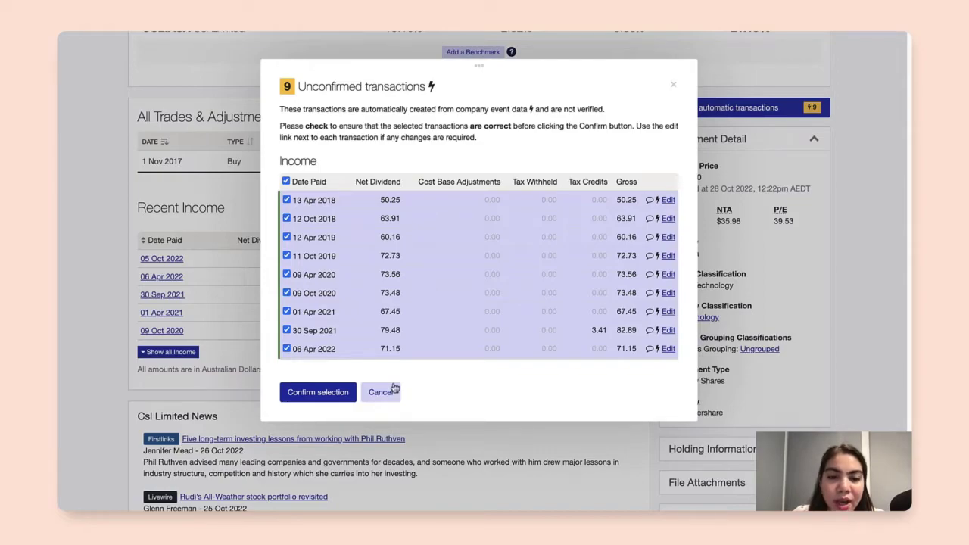
click(317, 398)
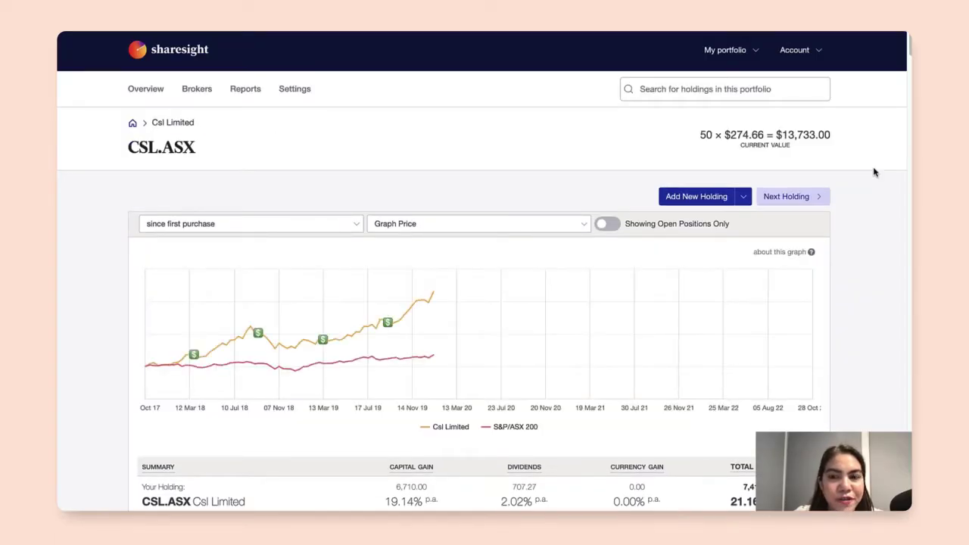
Step: Show all income for the Csl Limited holding again and check the confirmation status of every dividend
scroll(874, 173, down, 7)
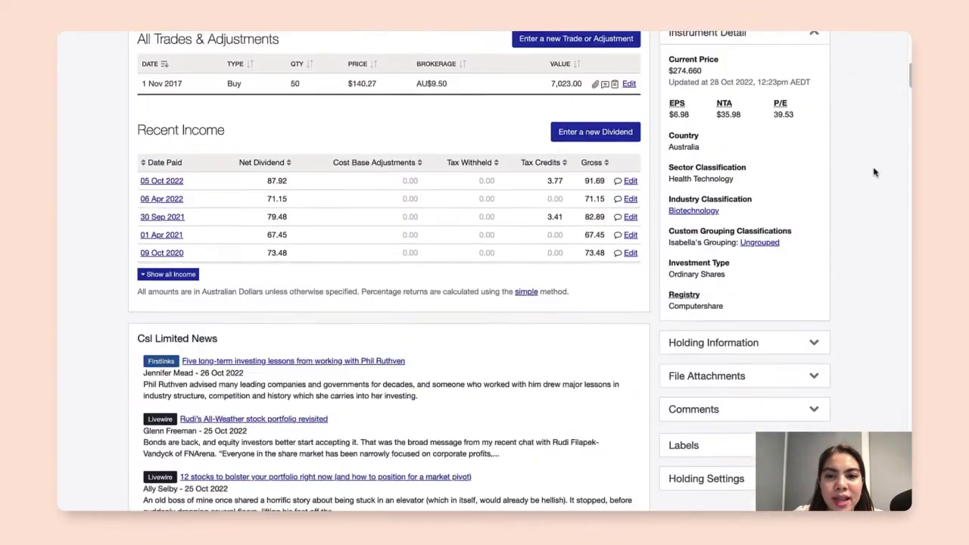
click(171, 268)
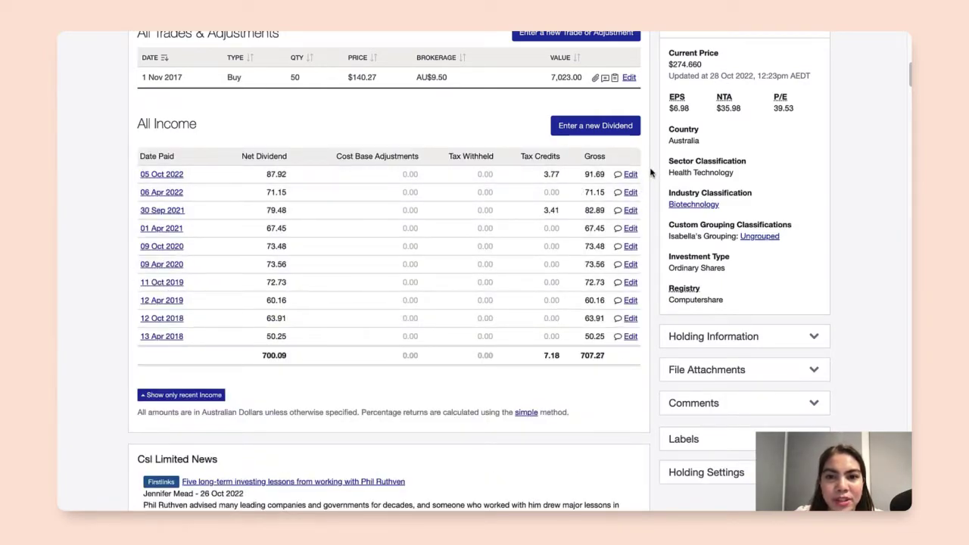
scroll(650, 174, down, 1)
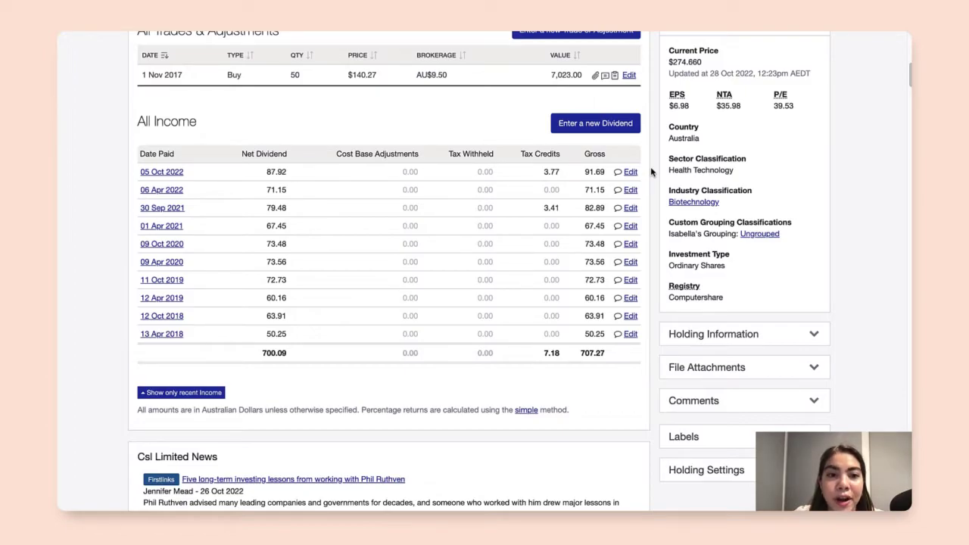
scroll(650, 172, down, 2)
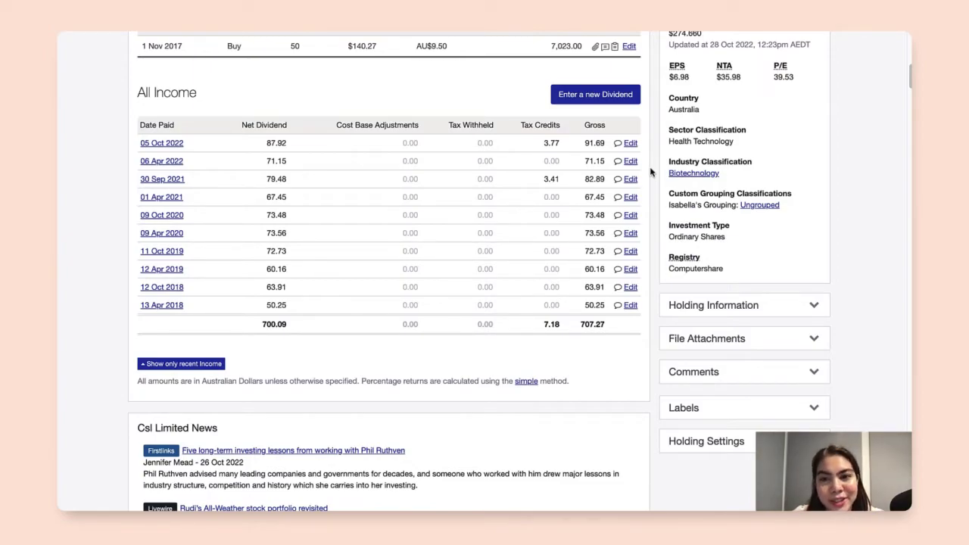
scroll(650, 172, down, 3)
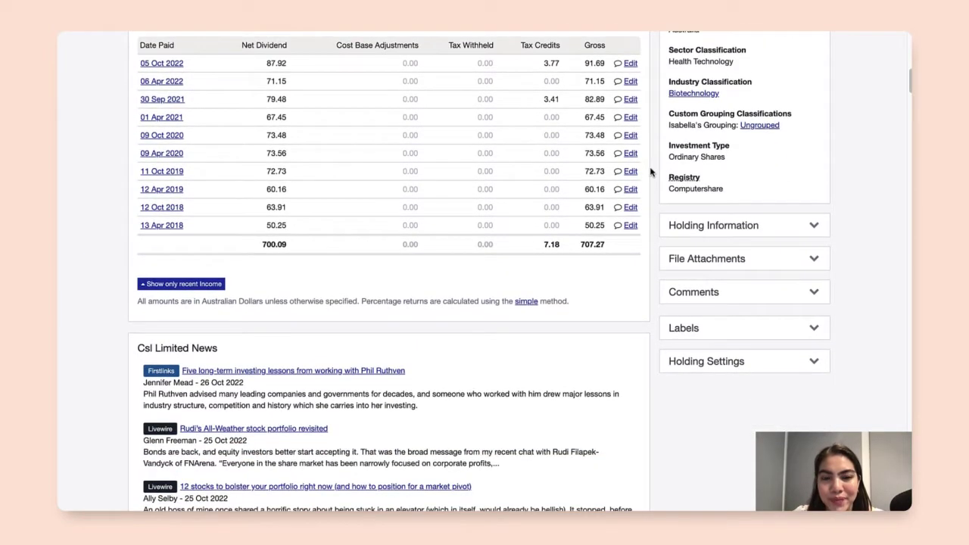